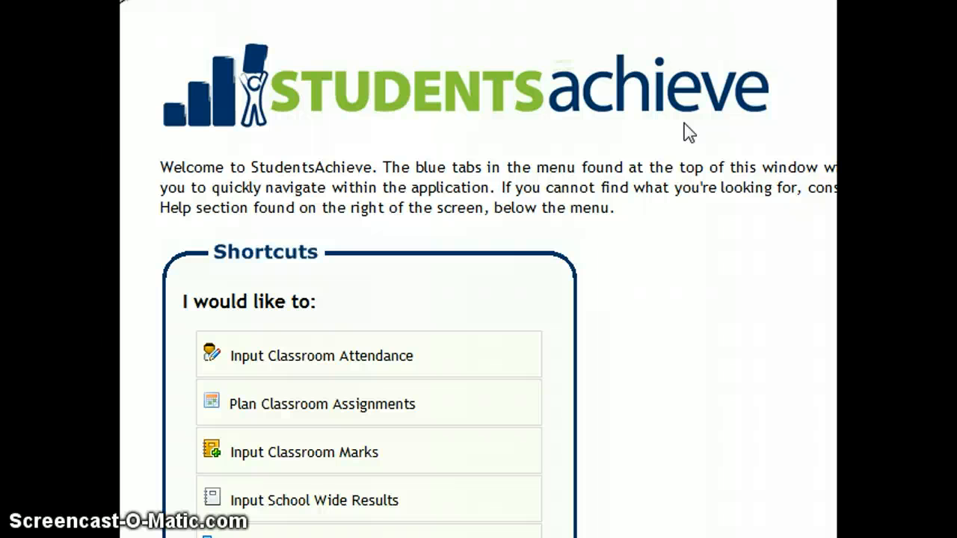
Open classroom assignment planning and review the Reporting Period 1 assignment list for 9 Social Studi-e (9)
{"action": "left_click", "coordinate": [320, 417]}
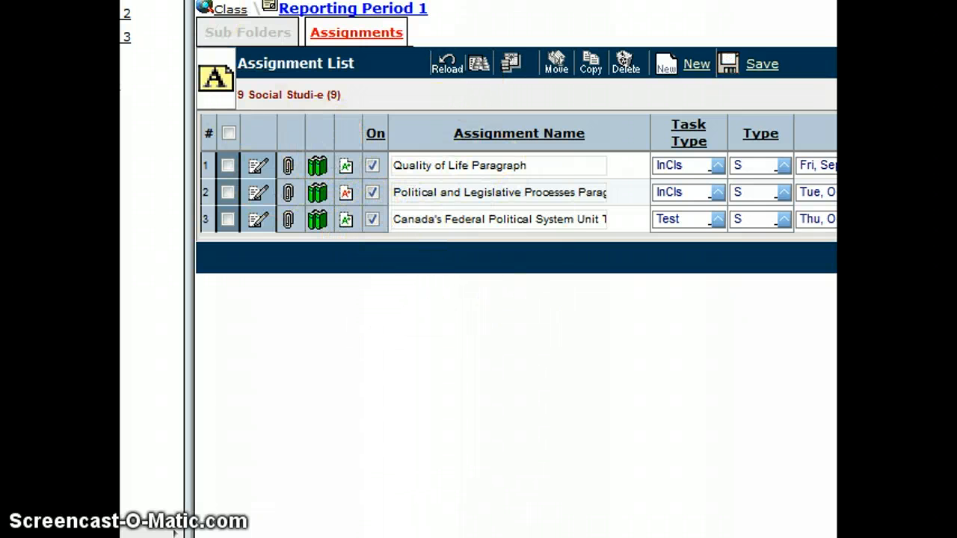
{"action": "left_click", "coordinate": [213, 1]}
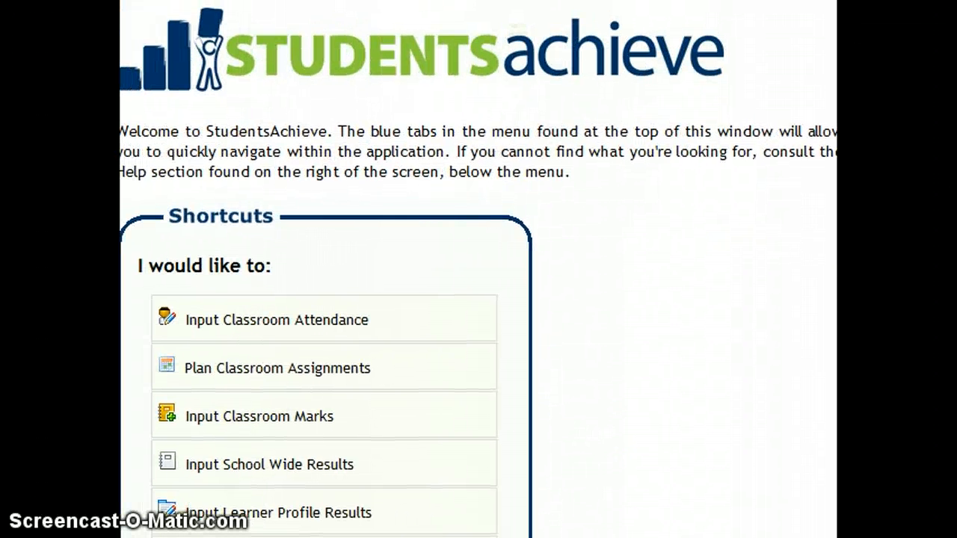
Open classroom marks entry for 9 Social Studi-e (9) and switch it to input by student
{"action": "left_click", "coordinate": [268, 440]}
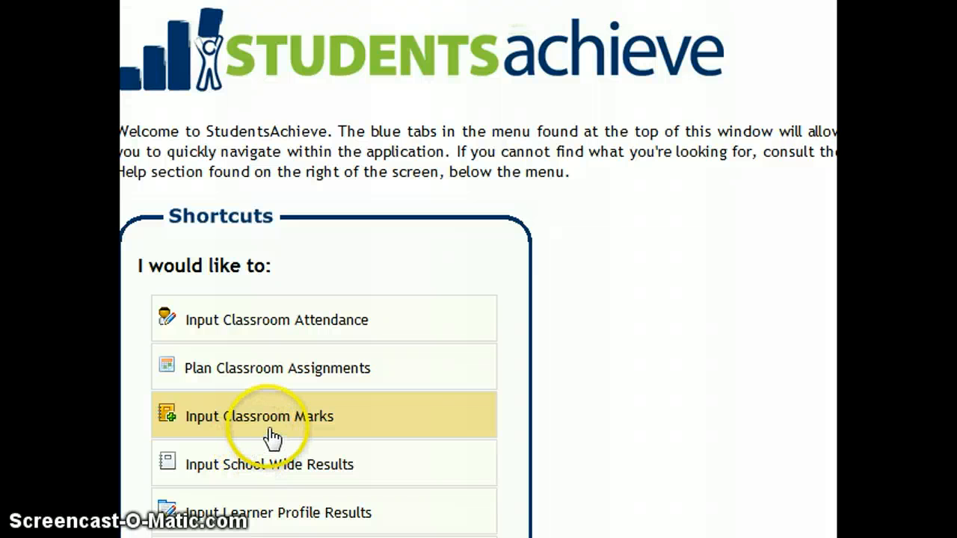
{"action": "left_click", "coordinate": [277, 432]}
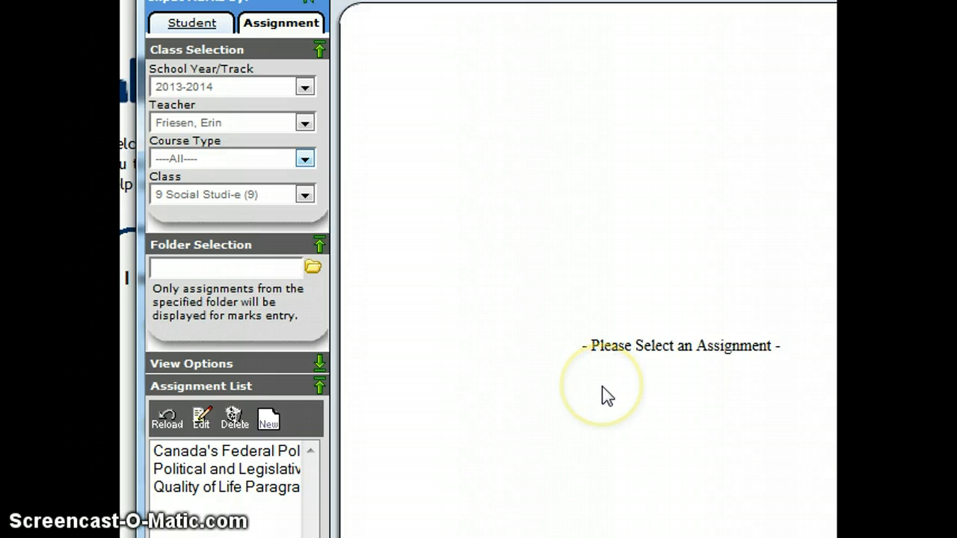
{"action": "left_click", "coordinate": [200, 30]}
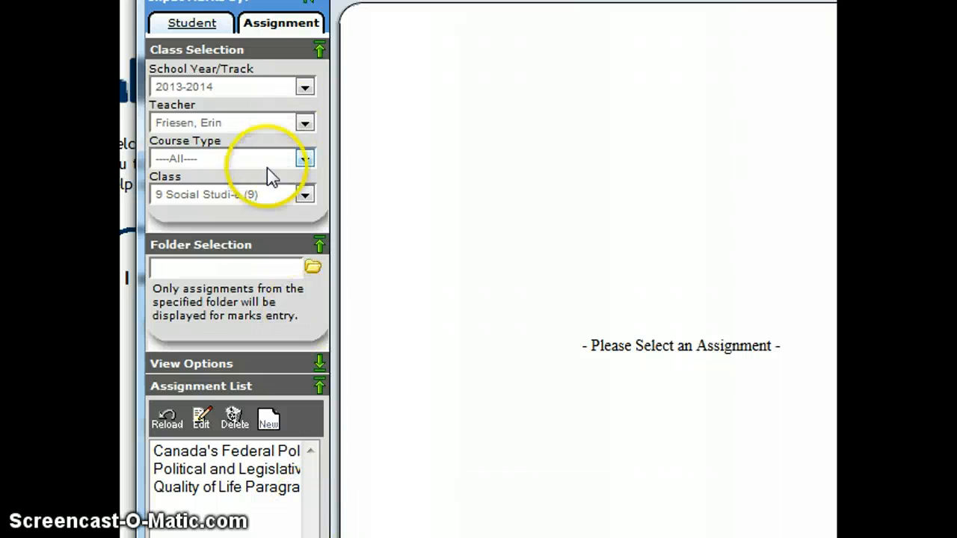
{"action": "left_click", "coordinate": [213, 33]}
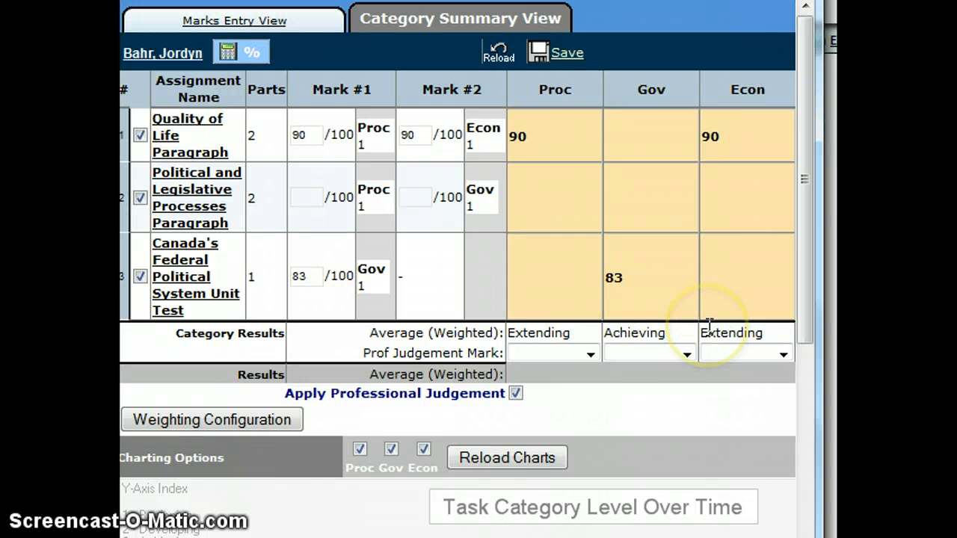
Examine the student's weighted category averages and percentage display in the category summary
{"action": "left_click", "coordinate": [386, 354]}
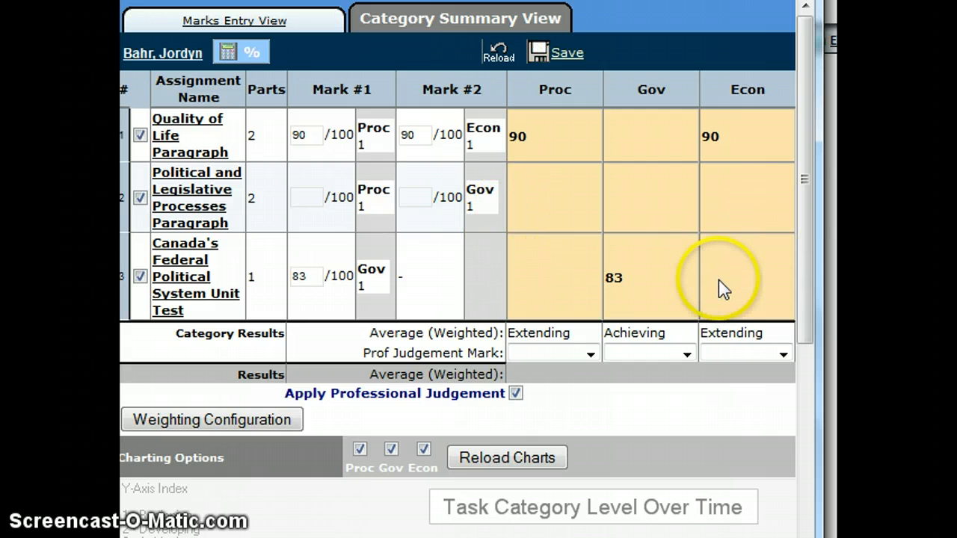
{"action": "left_click", "coordinate": [238, 57]}
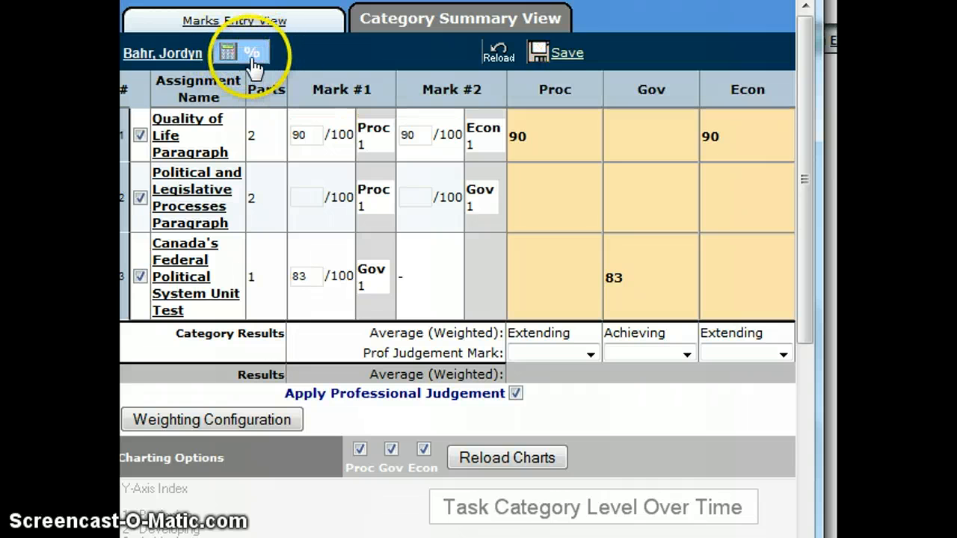
{"action": "left_click", "coordinate": [227, 54]}
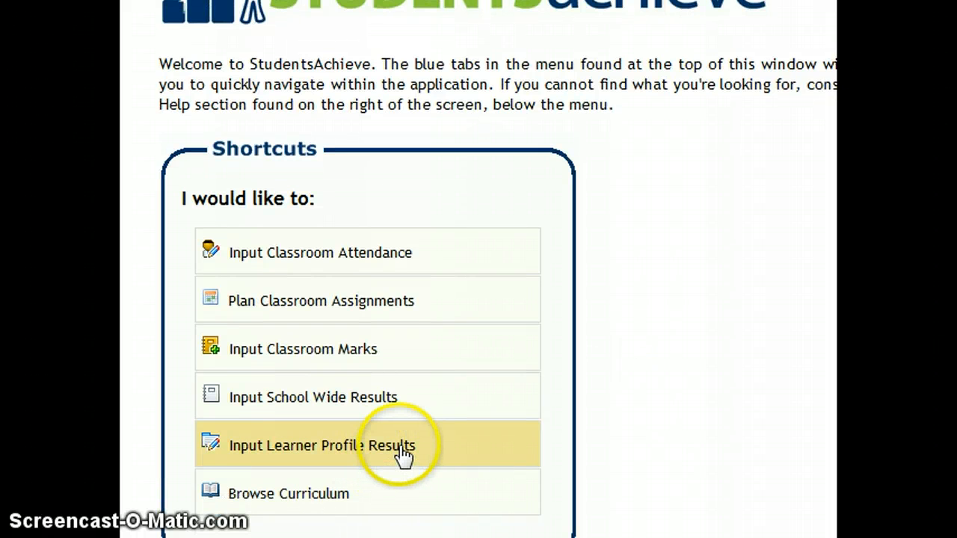
View the report card assessments list and class statuses for Reporting Period 1, and close the list
{"action": "left_click", "coordinate": [398, 448]}
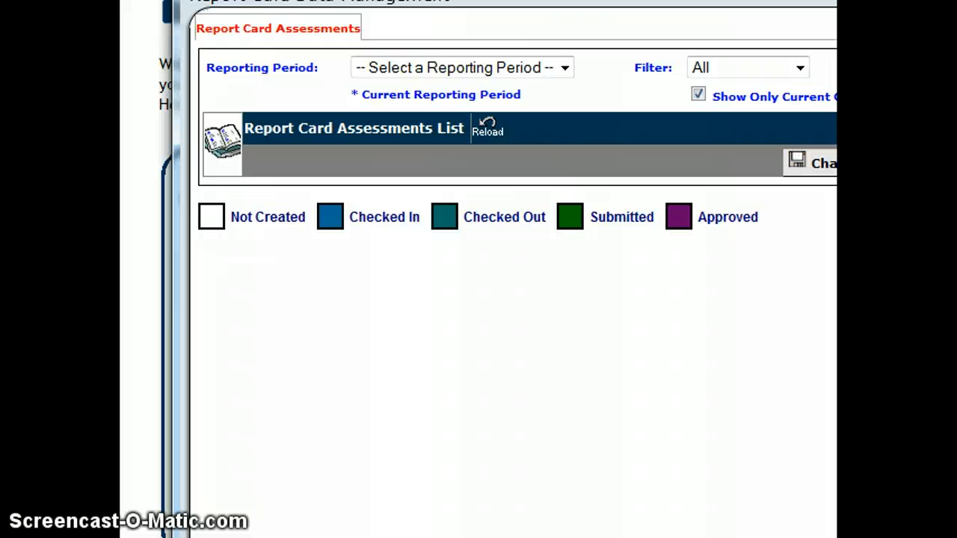
{"action": "left_click", "coordinate": [562, 316]}
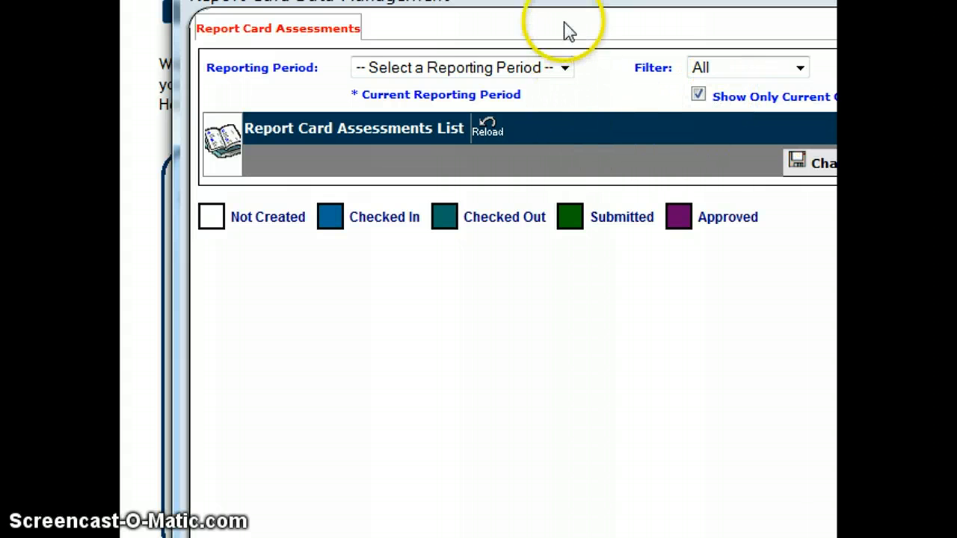
{"action": "left_click", "coordinate": [424, 71]}
{"action": "left_click", "coordinate": [418, 108]}
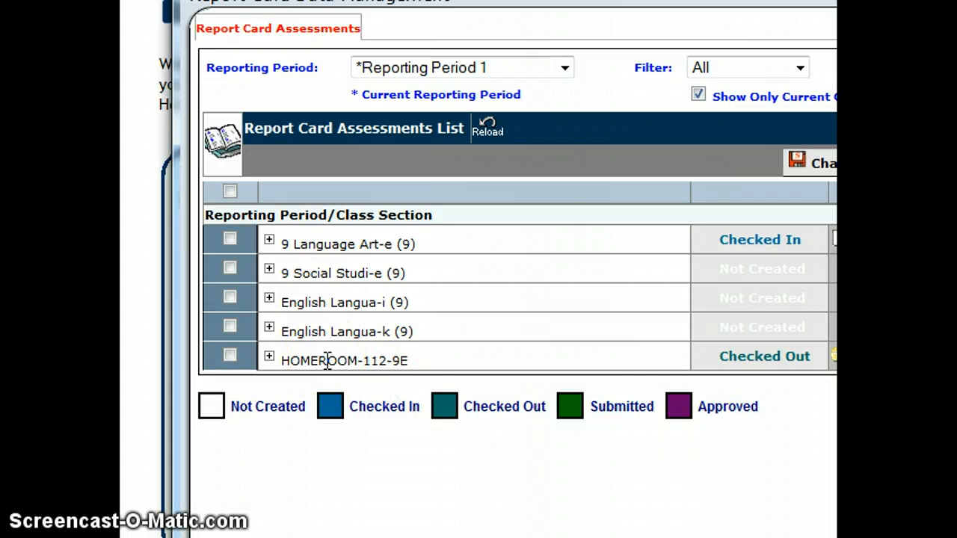
{"action": "left_click", "coordinate": [732, 219]}
{"action": "key", "text": "alt+F4"}
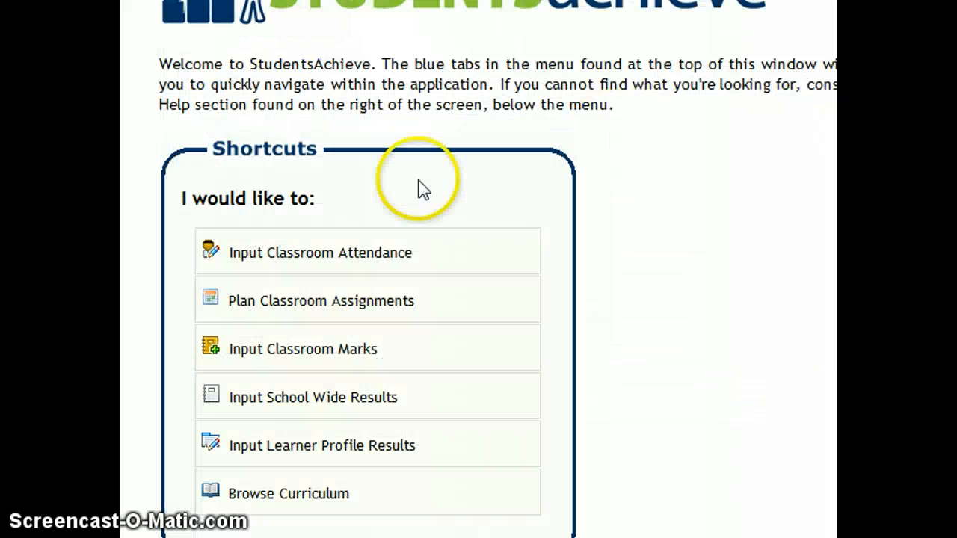
Open classroom assignment planning and change the class section to HOMEROOM-112-9E
{"action": "left_click", "coordinate": [267, 317]}
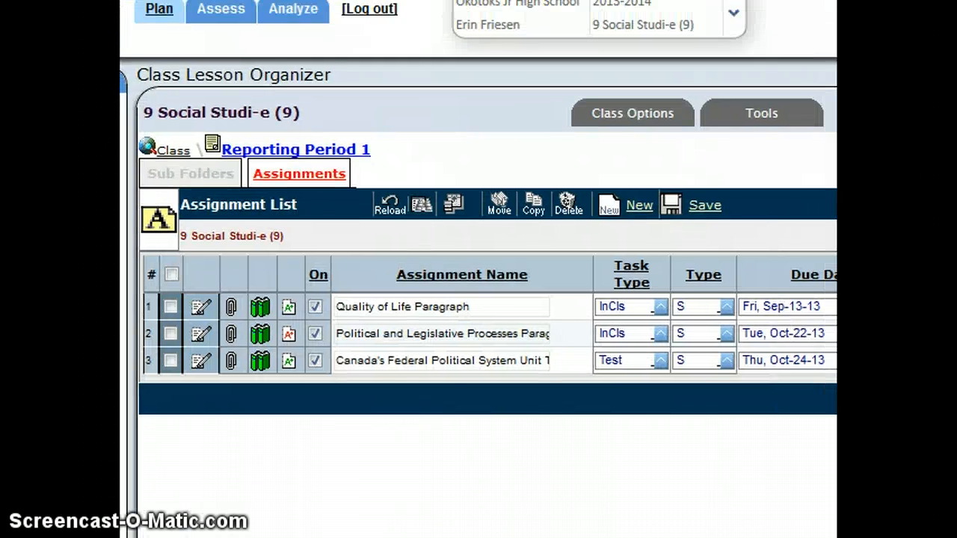
{"action": "left_click", "coordinate": [693, 20]}
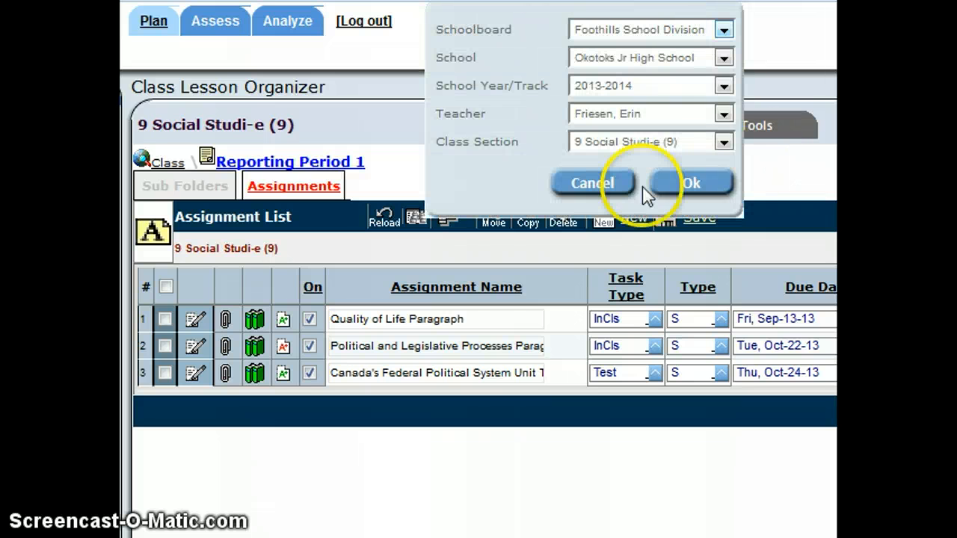
{"action": "left_click", "coordinate": [672, 143]}
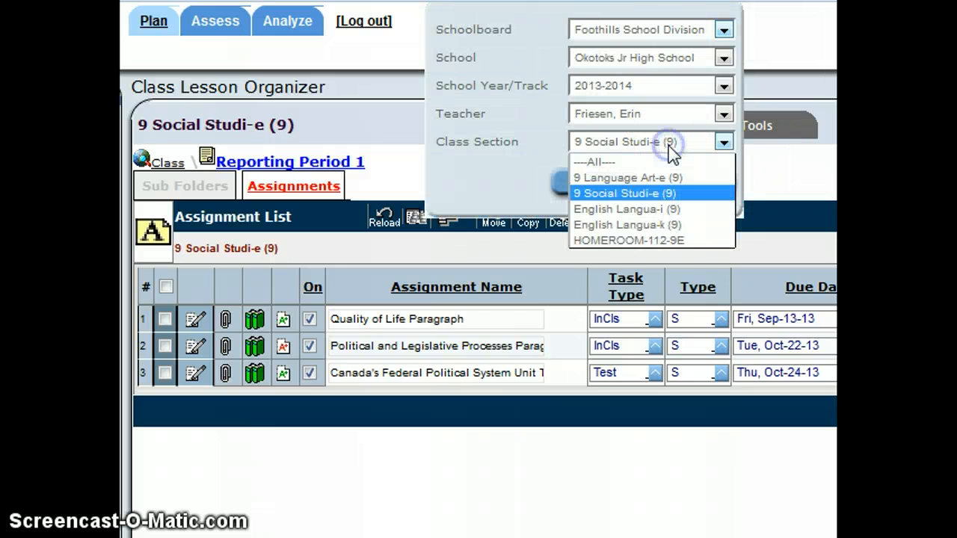
{"action": "left_click", "coordinate": [641, 240]}
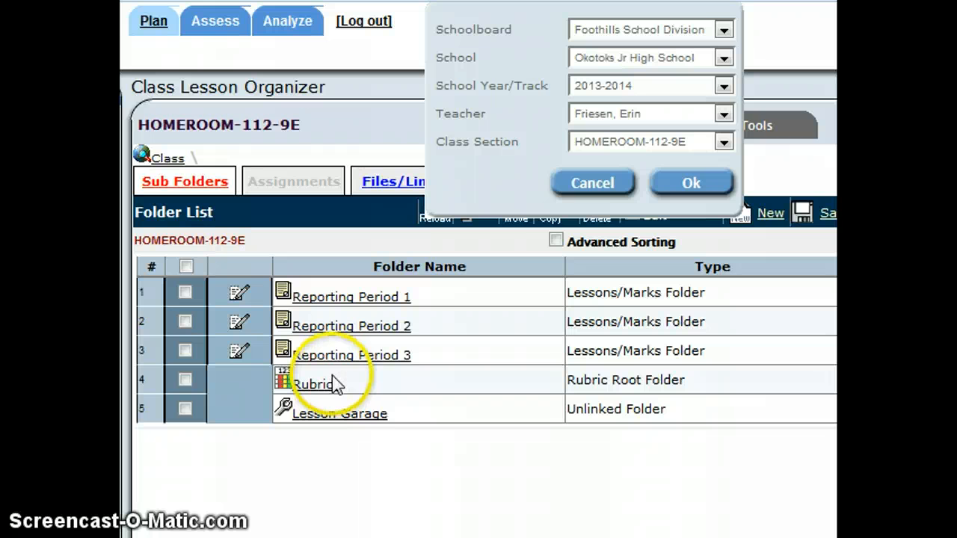
{"action": "left_click", "coordinate": [714, 186]}
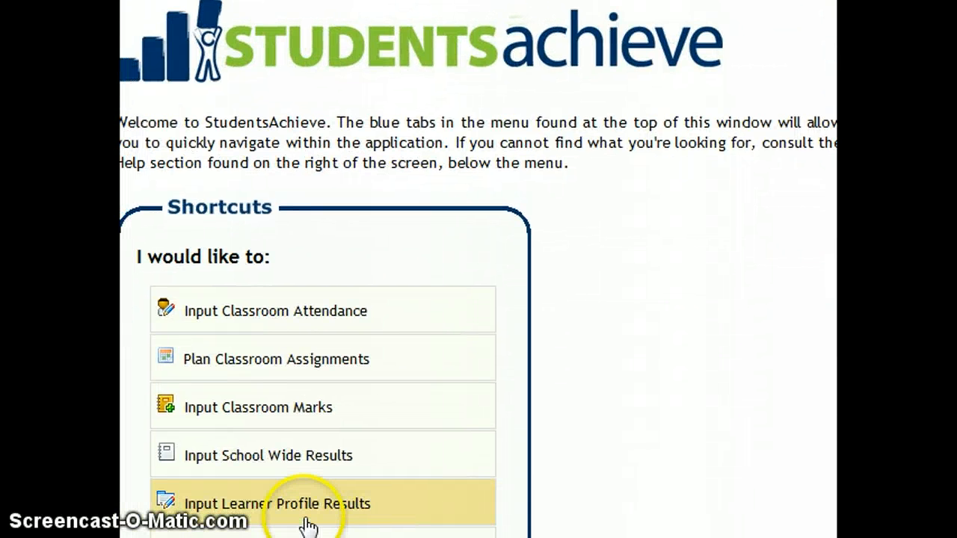
Open the learner profile results for Reporting Period 1 and view the 9 Social Studi-e (9) report card entry list
{"action": "left_click", "coordinate": [302, 529]}
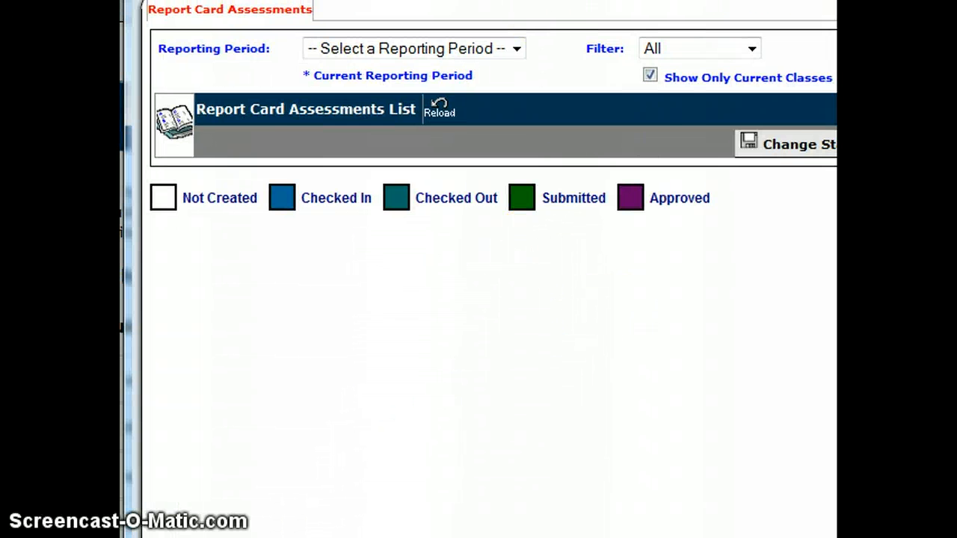
{"action": "left_click", "coordinate": [503, 48]}
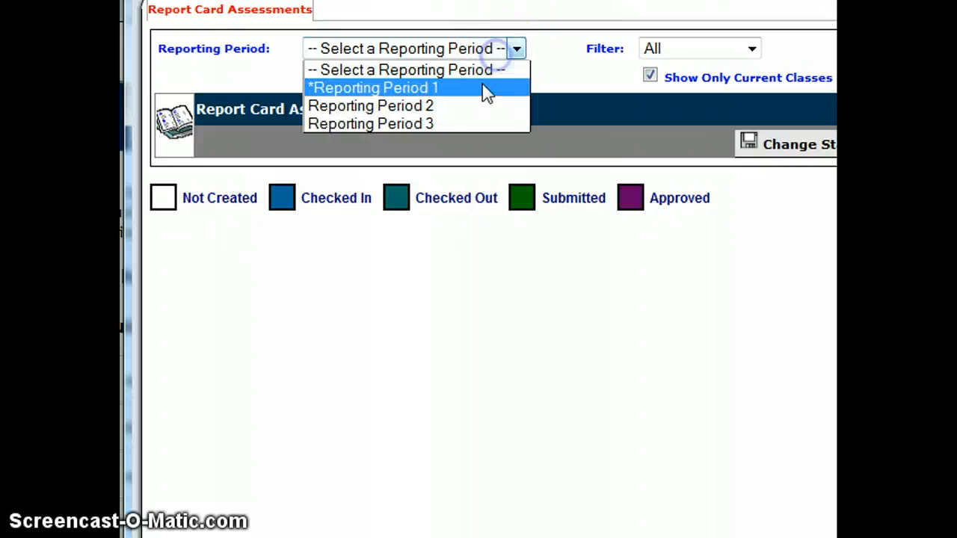
{"action": "left_click", "coordinate": [487, 91]}
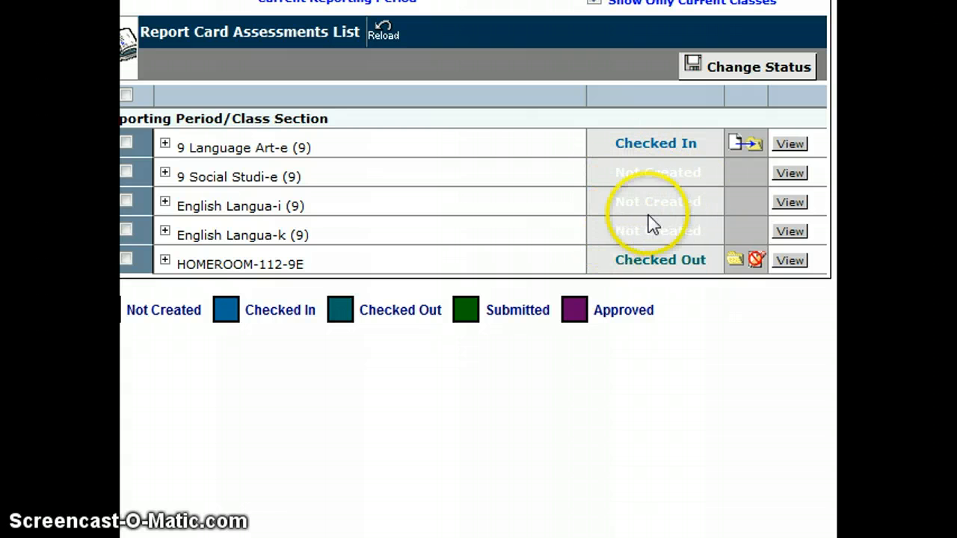
{"action": "left_click", "coordinate": [798, 177]}
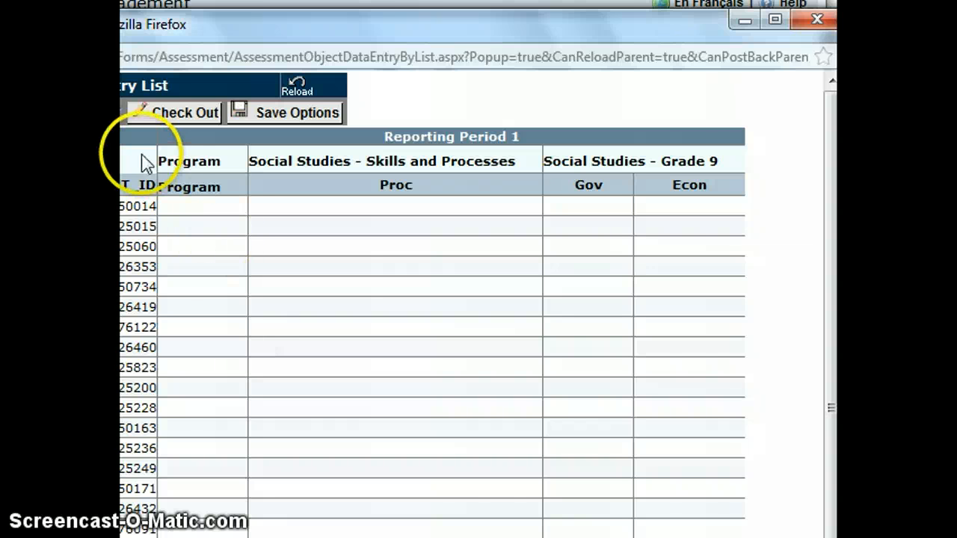
Check out the Social Studies report card entry list and import the classroom results
{"action": "left_click", "coordinate": [193, 116]}
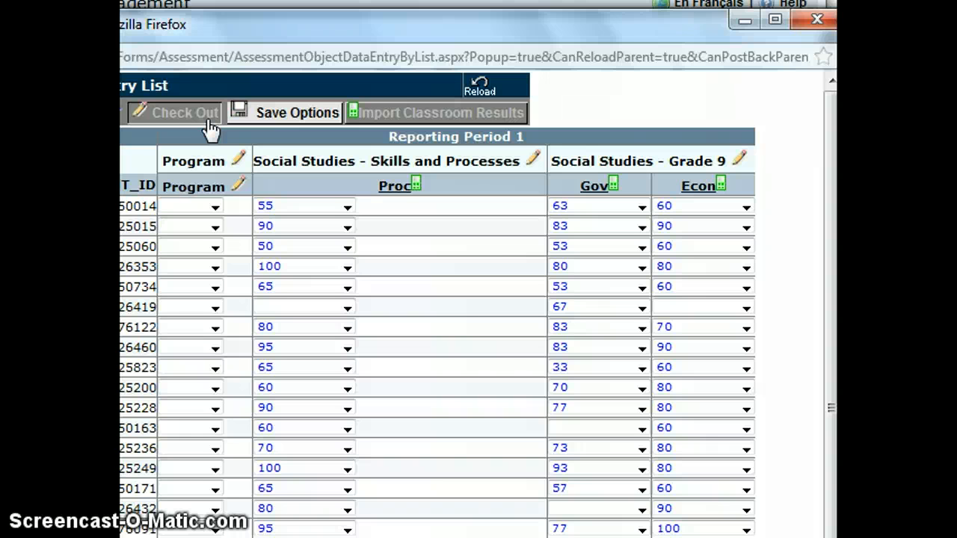
{"action": "left_click", "coordinate": [206, 130]}
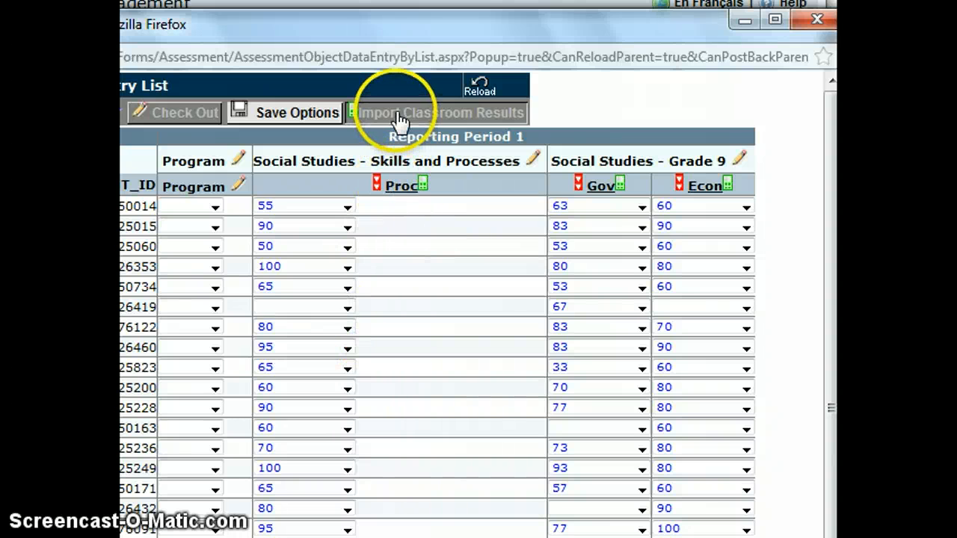
{"action": "mouse_move", "coordinate": [405, 122]}
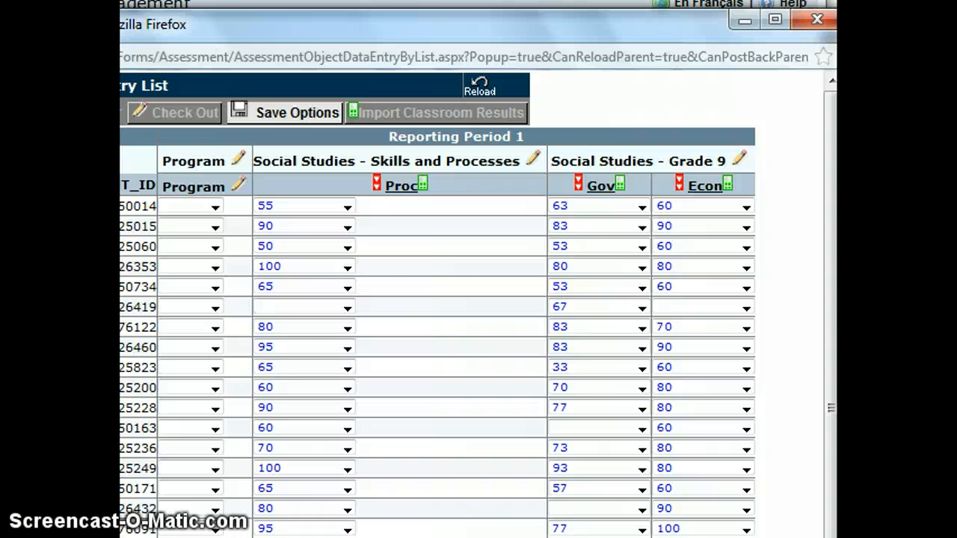
Set the sixth student's blank Proc result under Social Studies - Skills and Processes to Not Addressed
{"action": "left_click", "coordinate": [297, 309]}
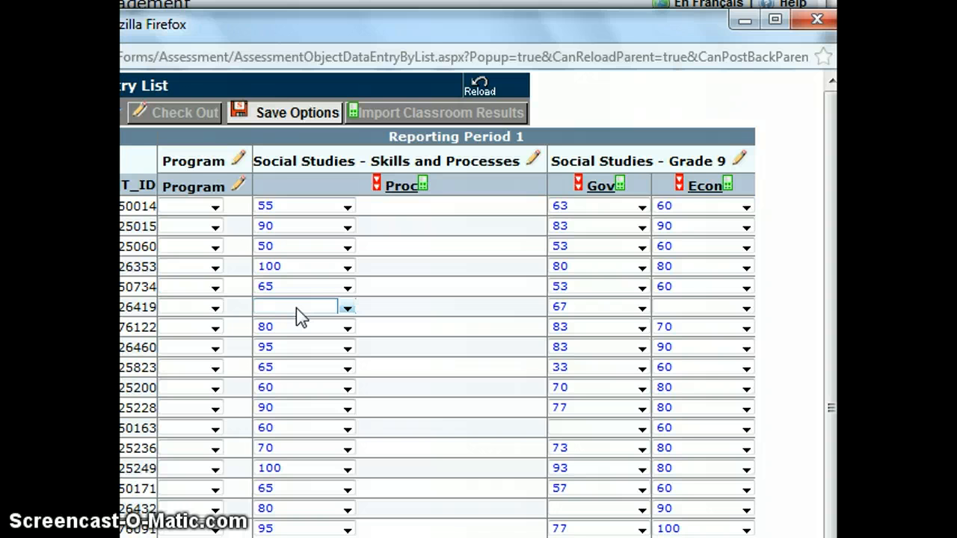
{"action": "left_click", "coordinate": [289, 312]}
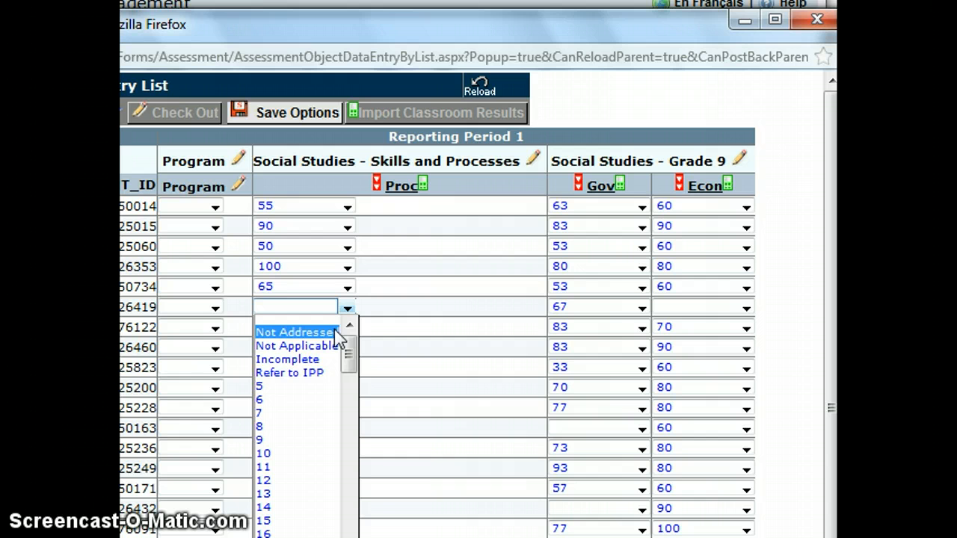
{"action": "left_click_drag", "start_coordinate": [336, 337], "coordinate": [312, 380]}
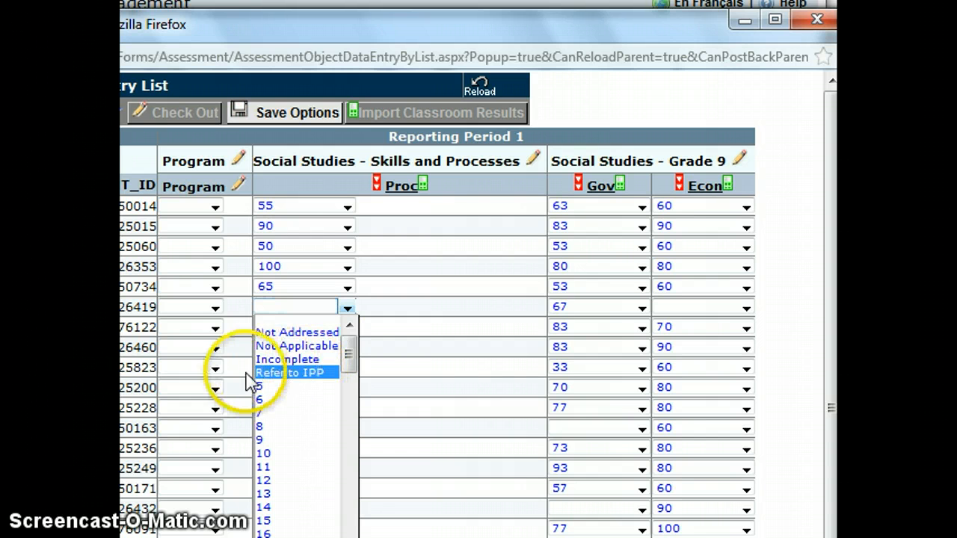
{"action": "left_click", "coordinate": [310, 380]}
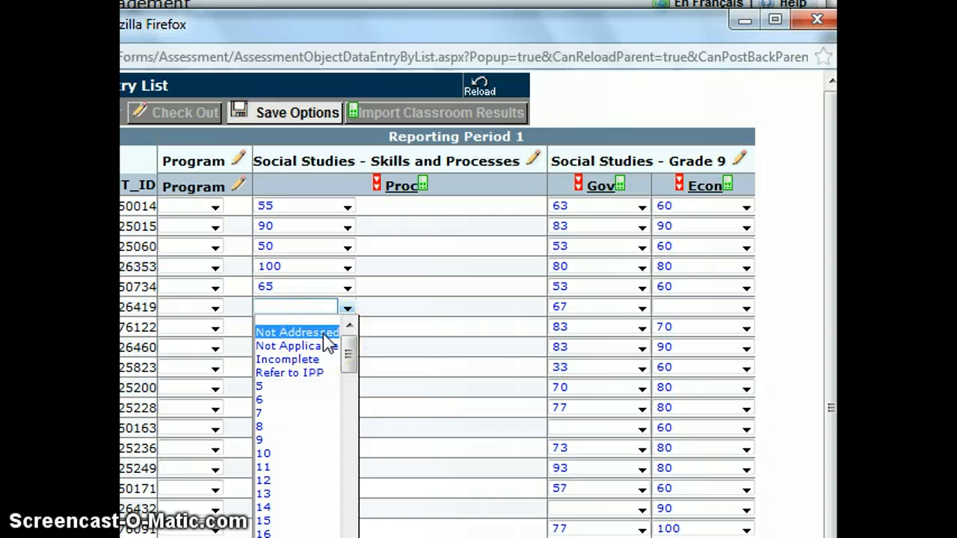
{"action": "left_click", "coordinate": [323, 334]}
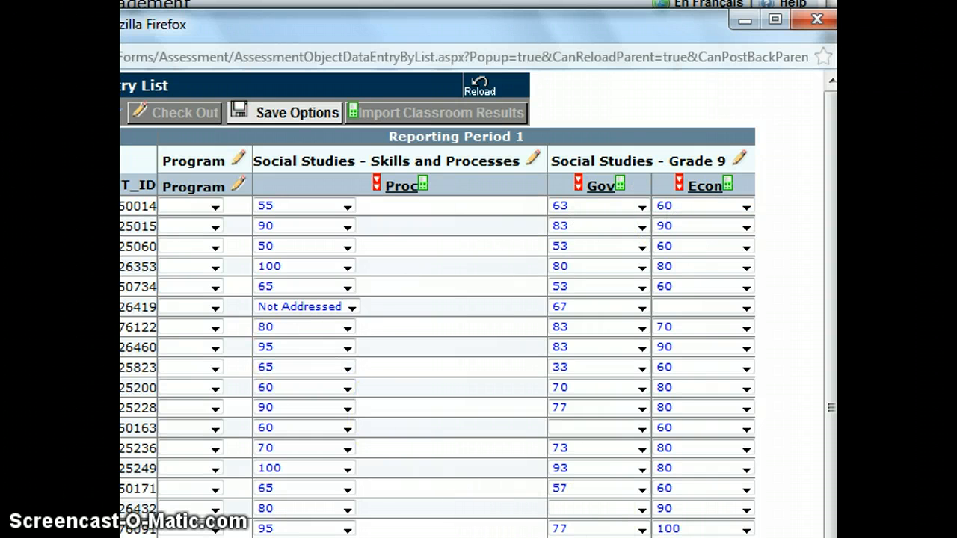
View the program choices available for the first student without assigning one
{"action": "left_click", "coordinate": [215, 209]}
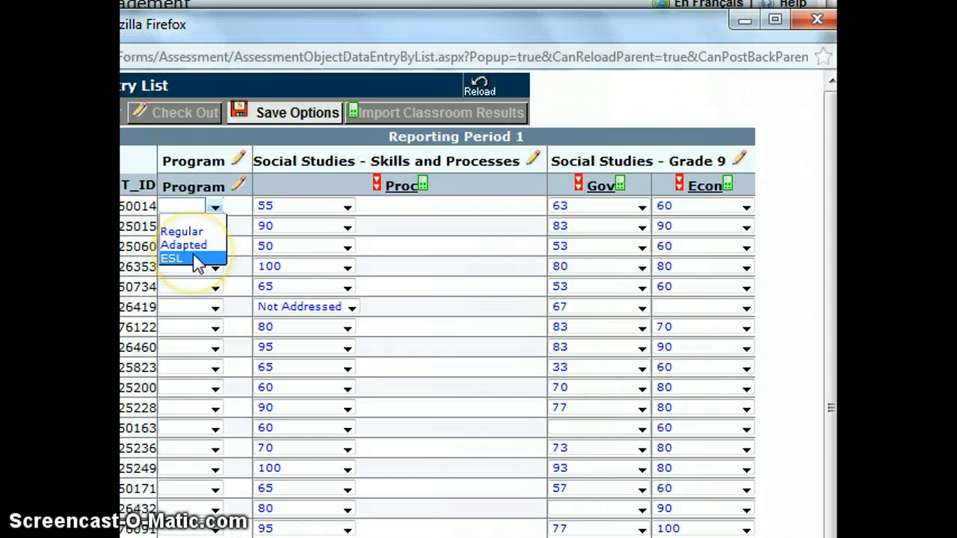
{"action": "left_click", "coordinate": [459, 320]}
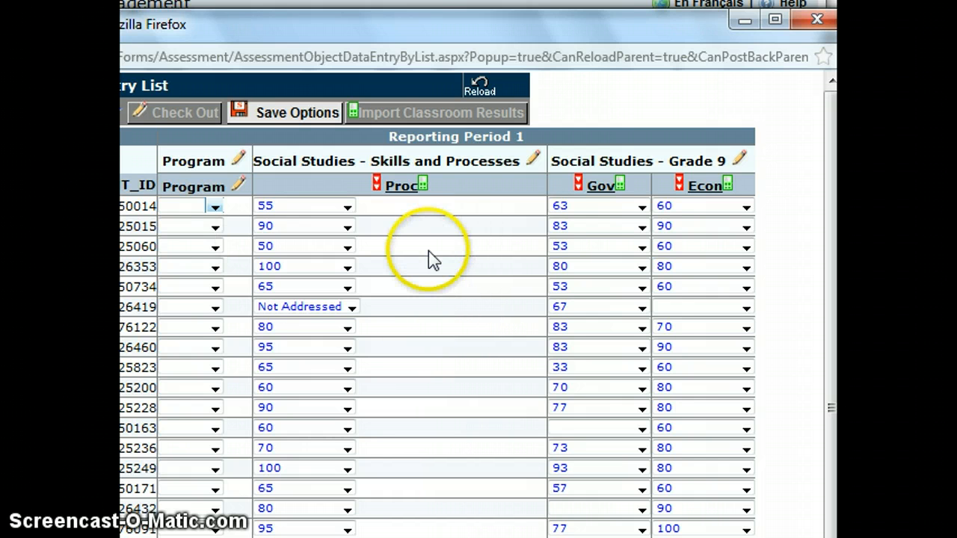
Examine the report card save options, including Save and Check In and Save and Submit
{"action": "left_click", "coordinate": [254, 119]}
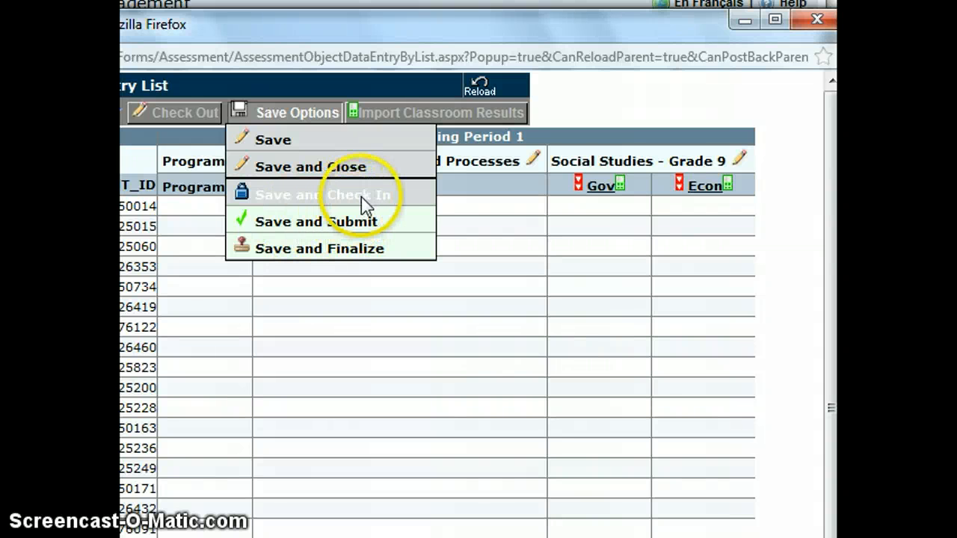
{"action": "left_click", "coordinate": [316, 196]}
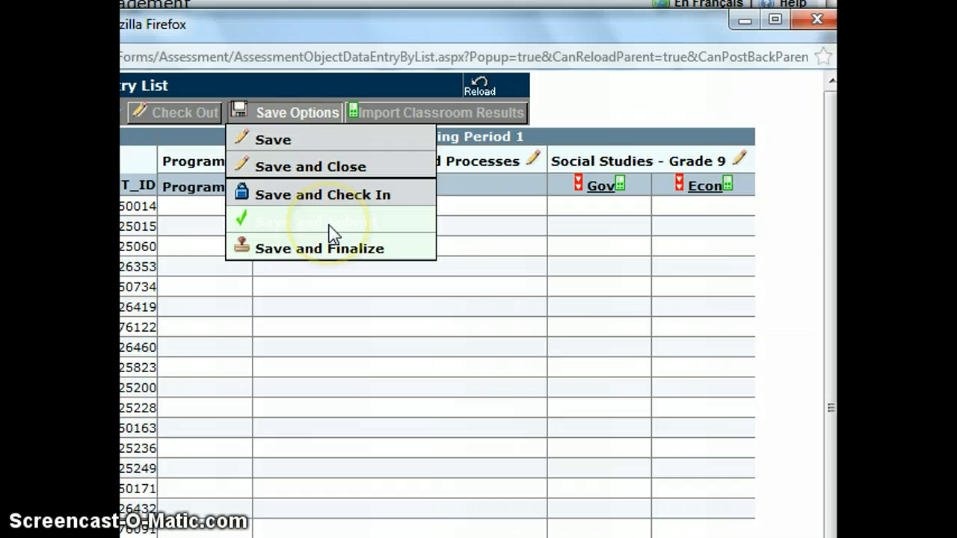
{"action": "left_click", "coordinate": [285, 228]}
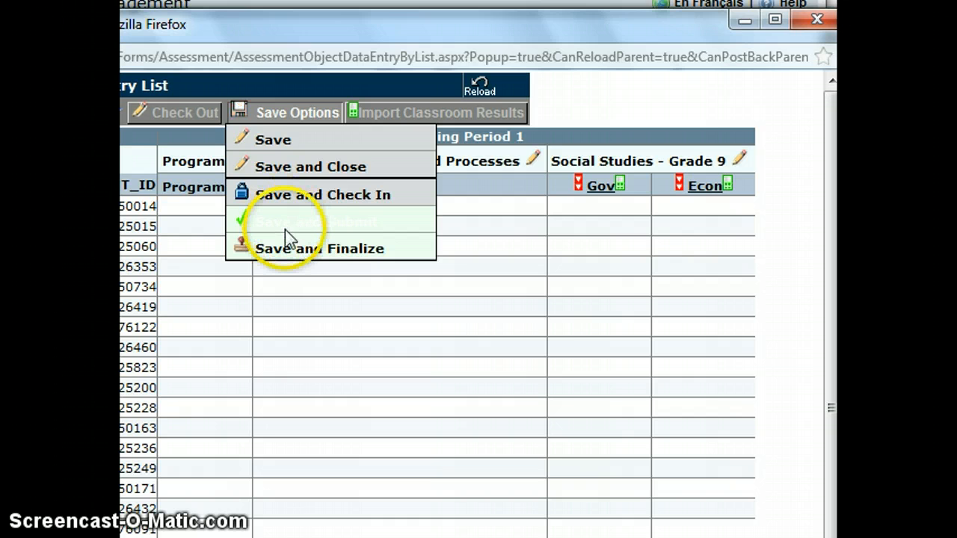
Save the Social Studies report card results and check them in
{"action": "left_click", "coordinate": [330, 193]}
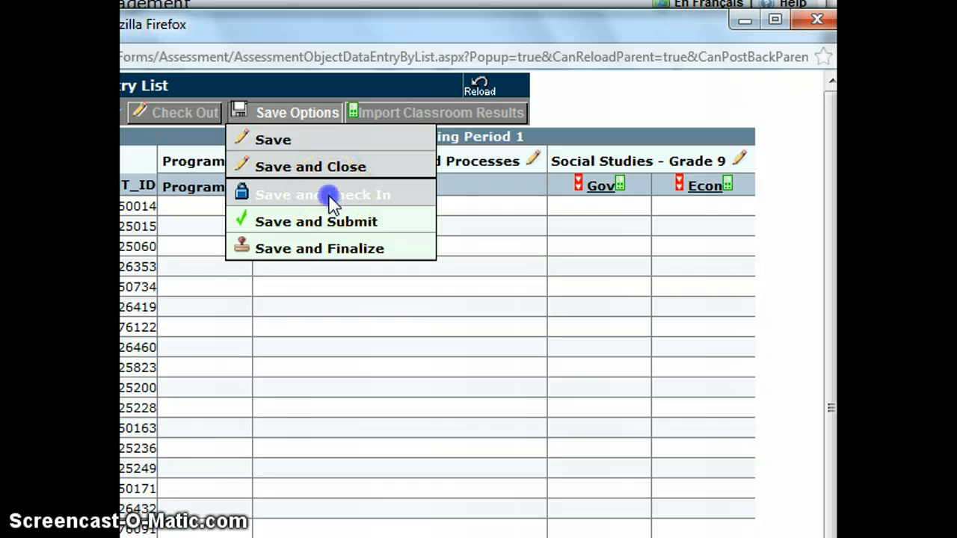
{"action": "left_click", "coordinate": [282, 198]}
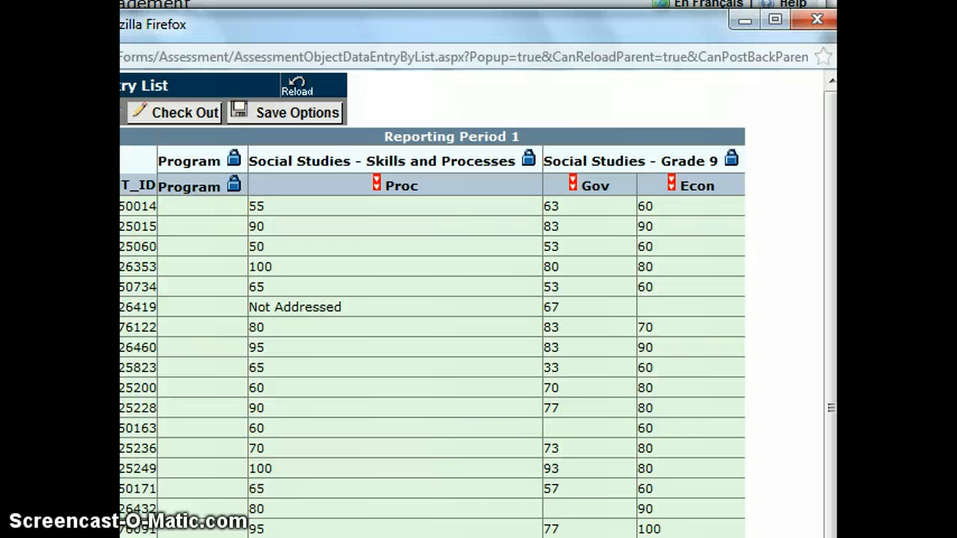
Switch the marks entry list from the Social Studies class to HOMEROOM-112-9E
{"action": "left_click_drag", "start_coordinate": [150, 24], "coordinate": [292, 401]}
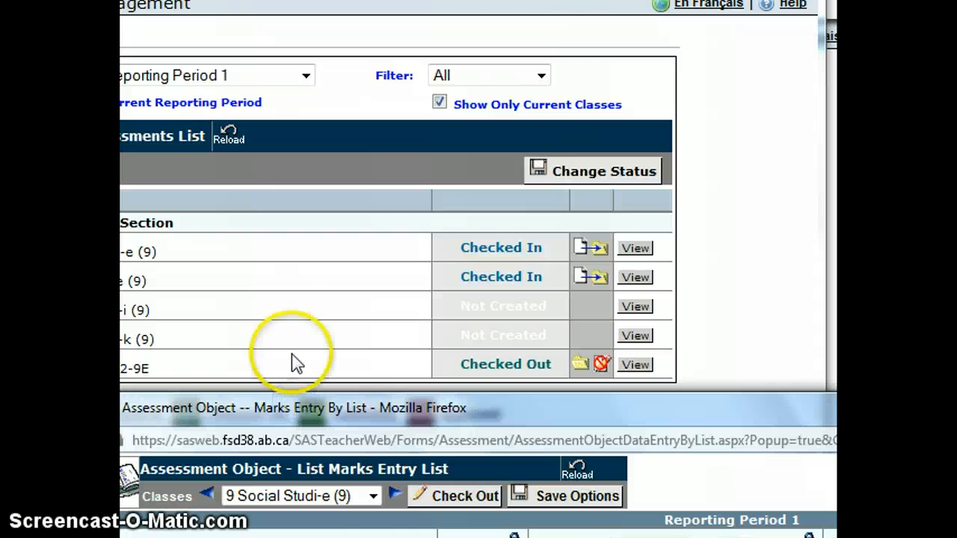
{"action": "left_click", "coordinate": [373, 497]}
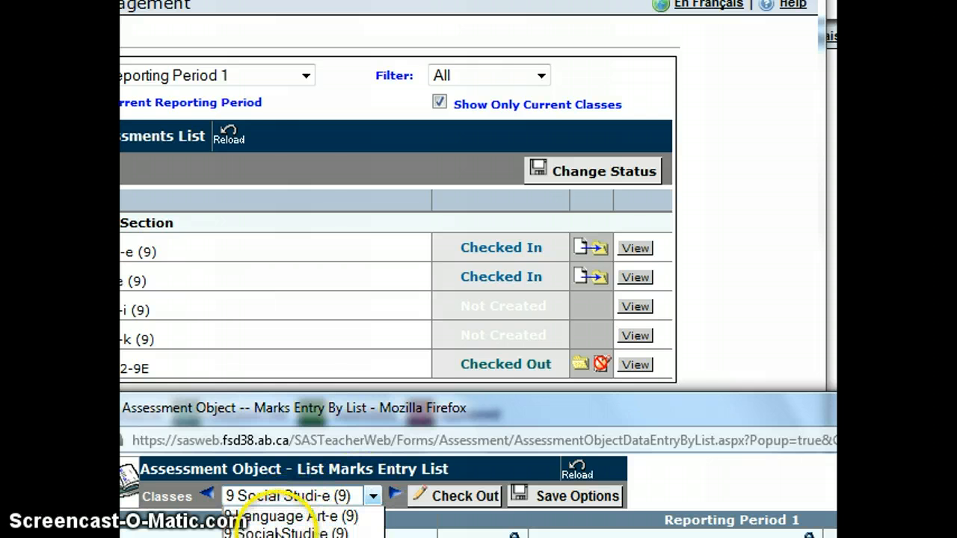
{"action": "left_click", "coordinate": [443, 413]}
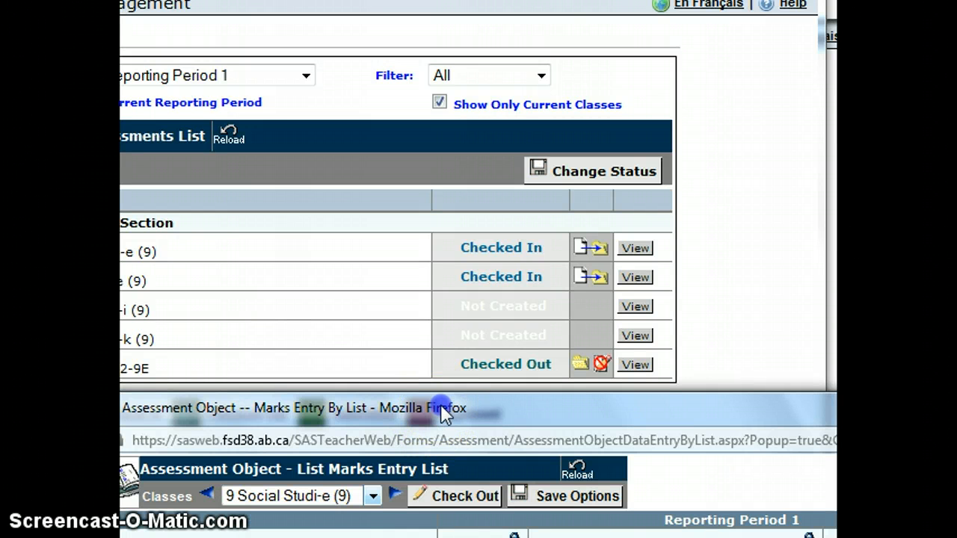
{"action": "left_click", "coordinate": [372, 496]}
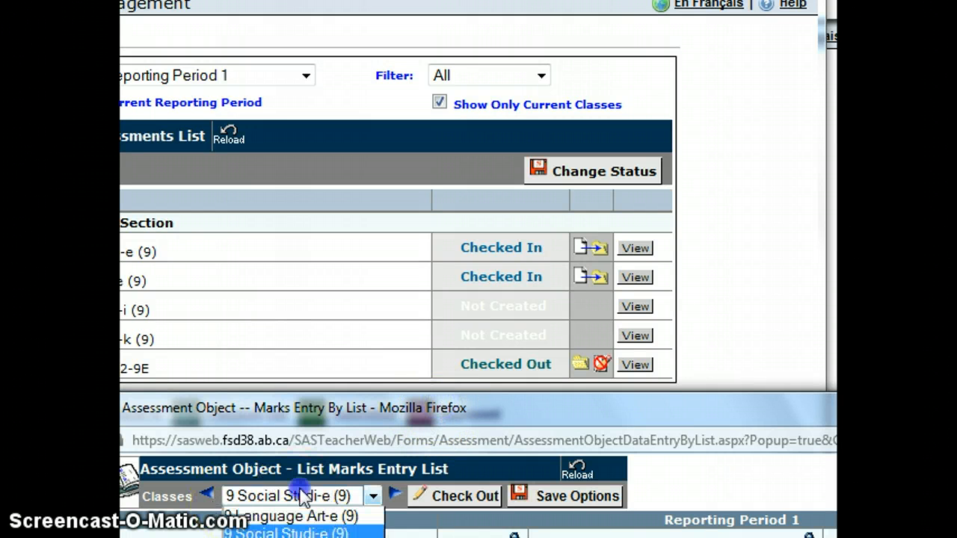
{"action": "left_click", "coordinate": [321, 537]}
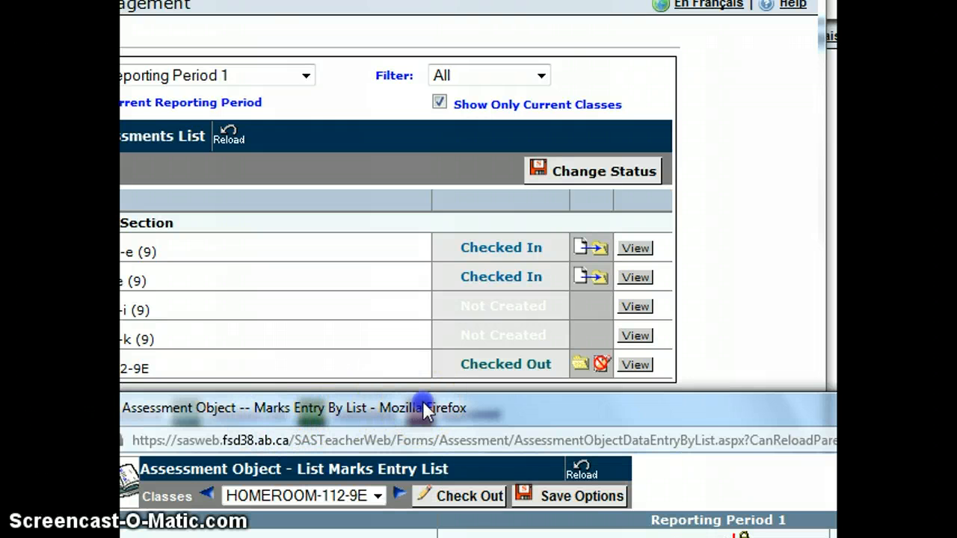
Bring the homeroom's Characteristics of Responsible Learners and Comment columns into view and check out the entry list
{"action": "left_click_drag", "start_coordinate": [422, 400], "coordinate": [419, 406]}
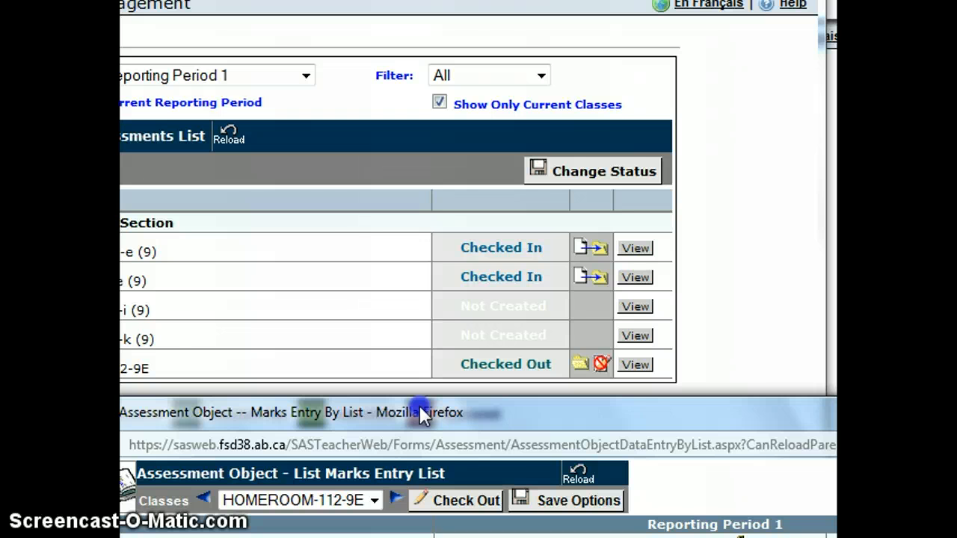
{"action": "left_click_drag", "start_coordinate": [422, 411], "coordinate": [105, 140]}
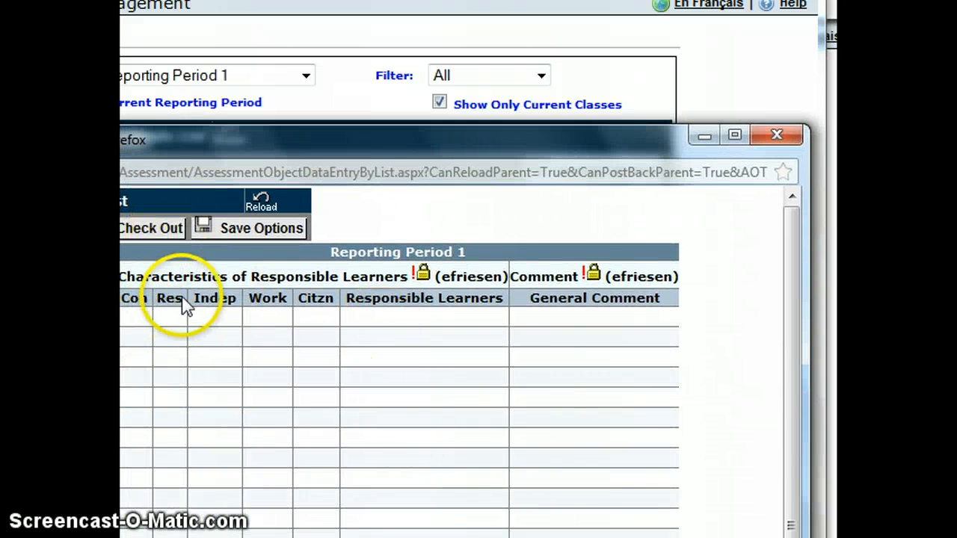
{"action": "left_click", "coordinate": [150, 231]}
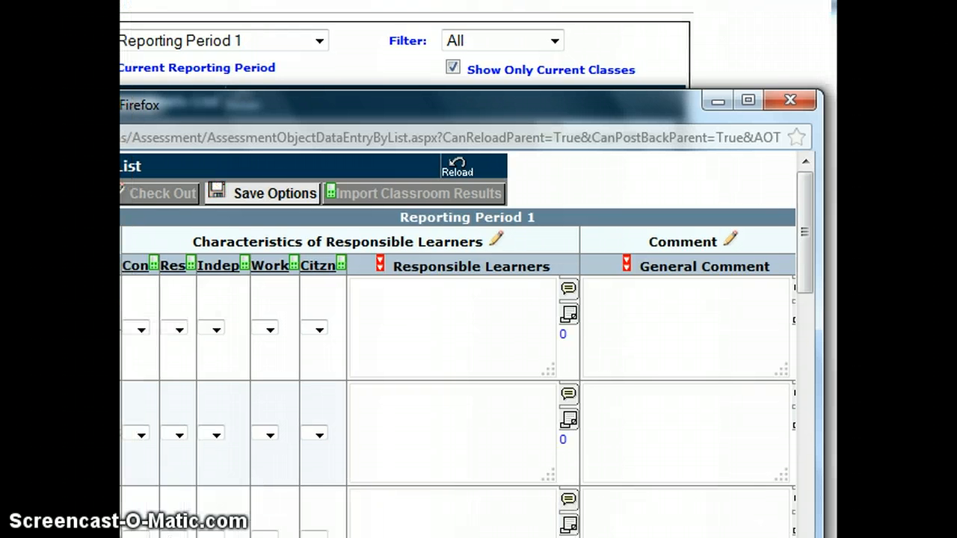
Set the first student's Res result under Characteristics of Responsible Learners to C
{"action": "left_click", "coordinate": [145, 332]}
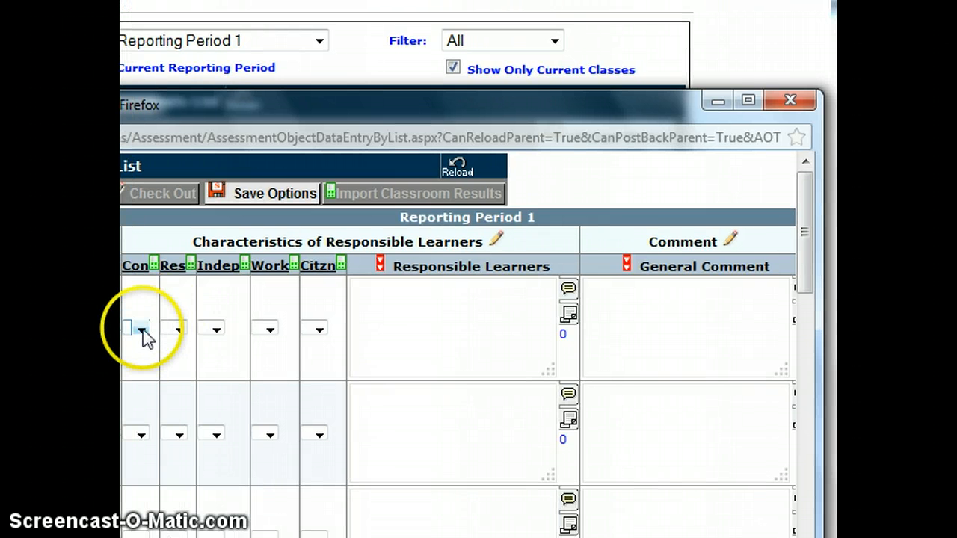
{"action": "left_click", "coordinate": [178, 334]}
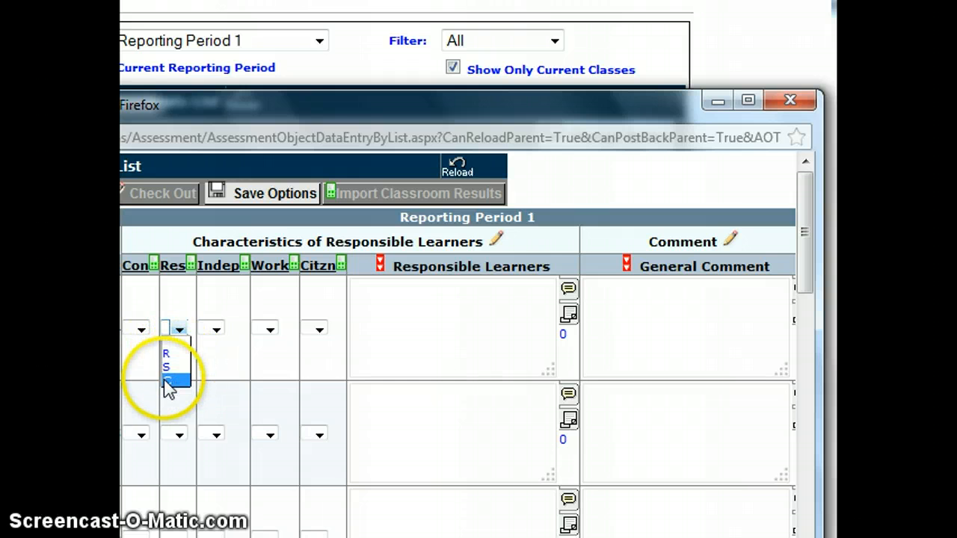
{"action": "left_click", "coordinate": [224, 380]}
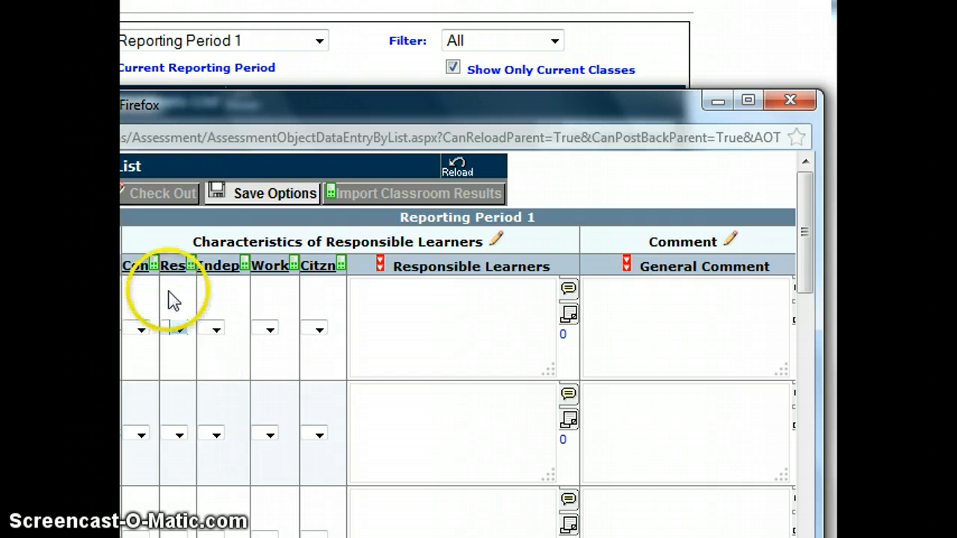
{"action": "mouse_move", "coordinate": [178, 280]}
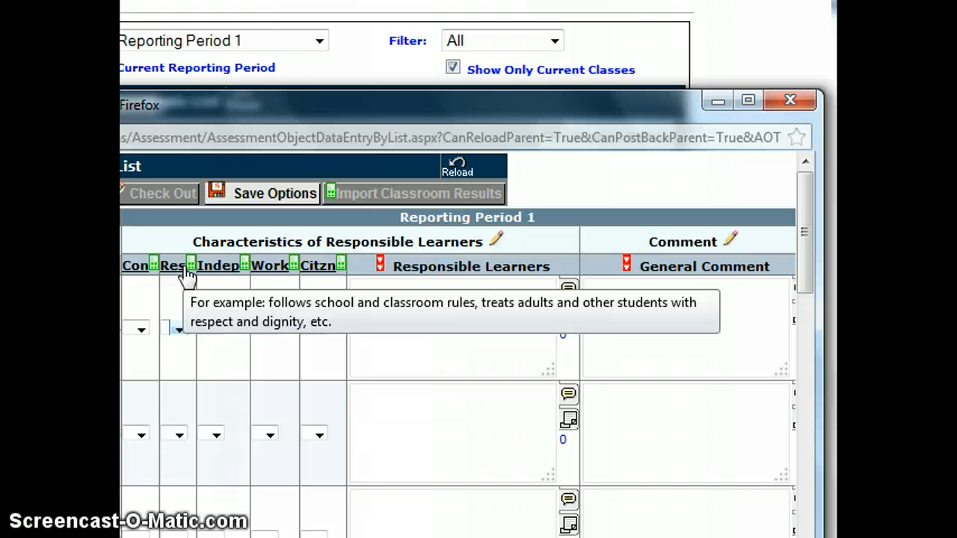
{"action": "left_click", "coordinate": [180, 329]}
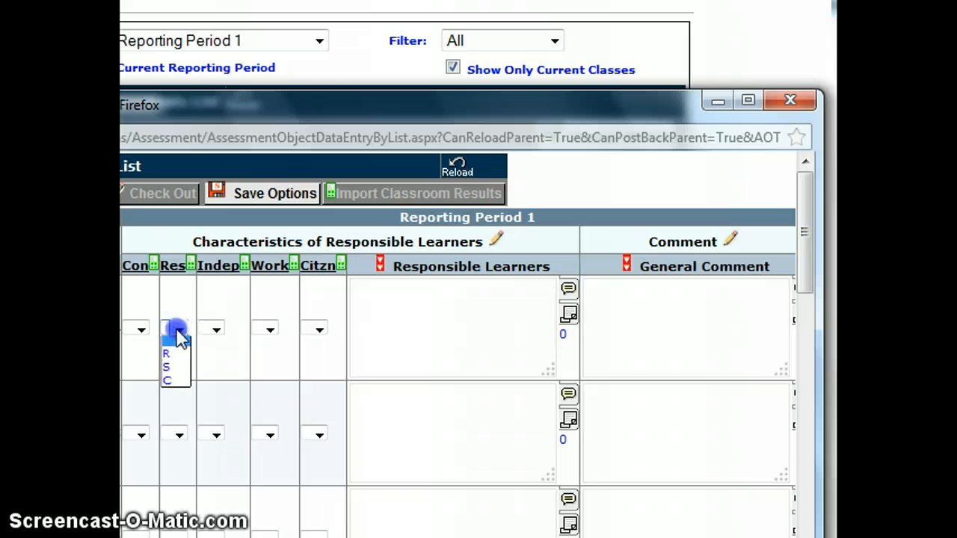
{"action": "left_click", "coordinate": [180, 379]}
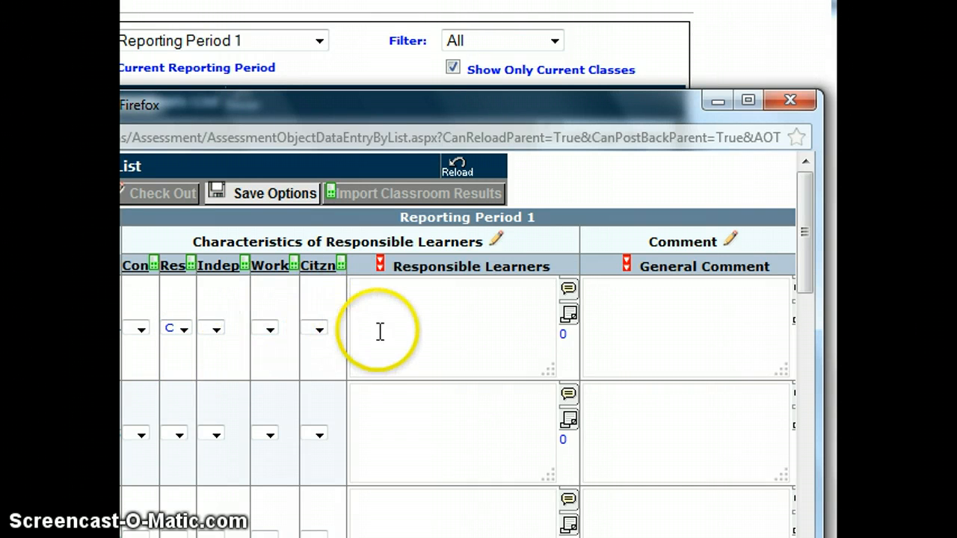
Examine the first student's Responsible Learners and General Comment boxes without entering any text
{"action": "left_click", "coordinate": [382, 299]}
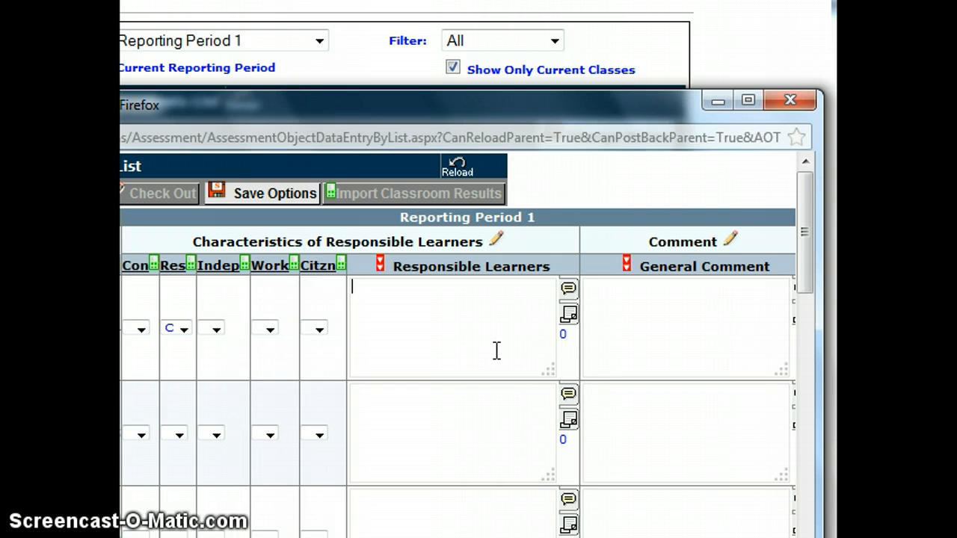
{"action": "left_click", "coordinate": [487, 351]}
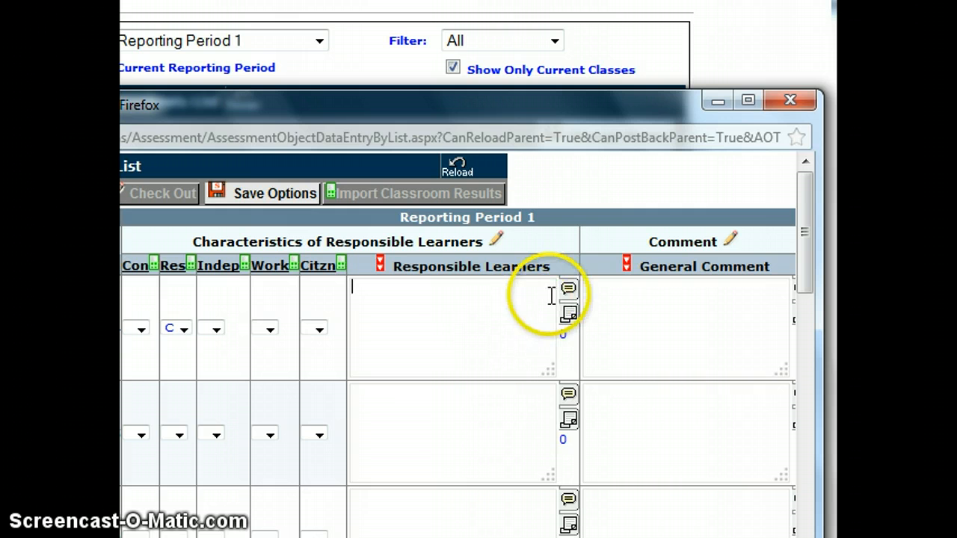
{"action": "left_click", "coordinate": [683, 327]}
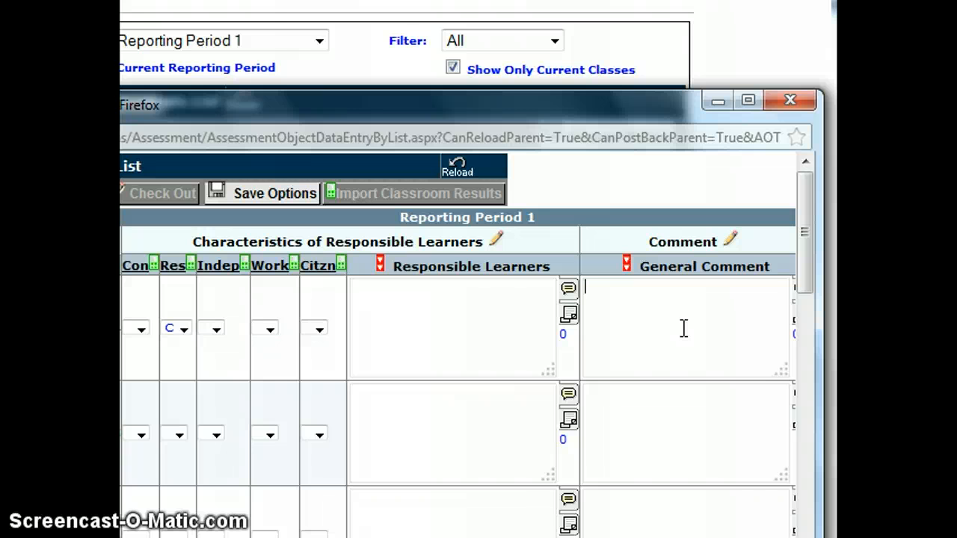
{"action": "left_click", "coordinate": [681, 328]}
{"action": "left_click", "coordinate": [628, 302]}
{"action": "left_click", "coordinate": [453, 325]}
Save the homeroom's Characteristics of Responsible Learners and Comment entries and check them in
{"action": "left_click", "coordinate": [292, 196]}
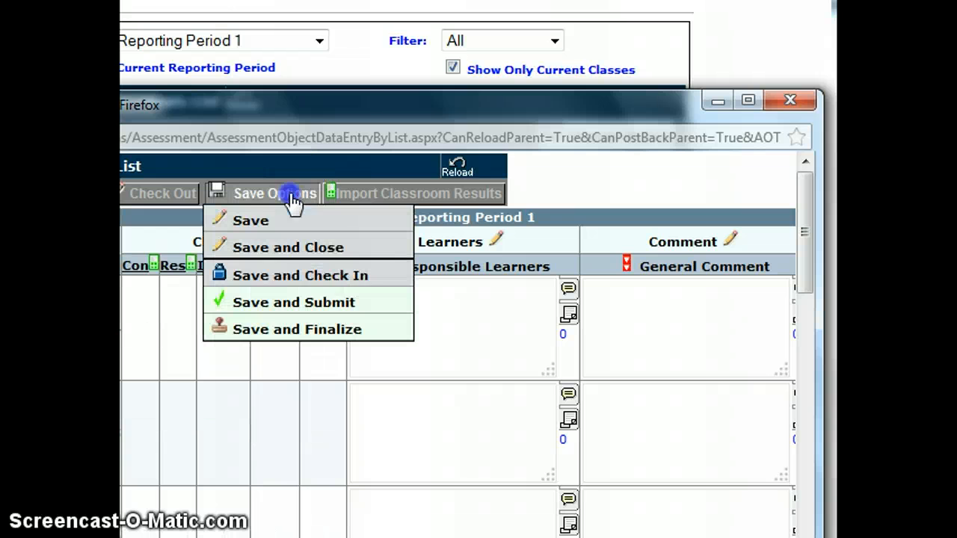
{"action": "left_click", "coordinate": [357, 282]}
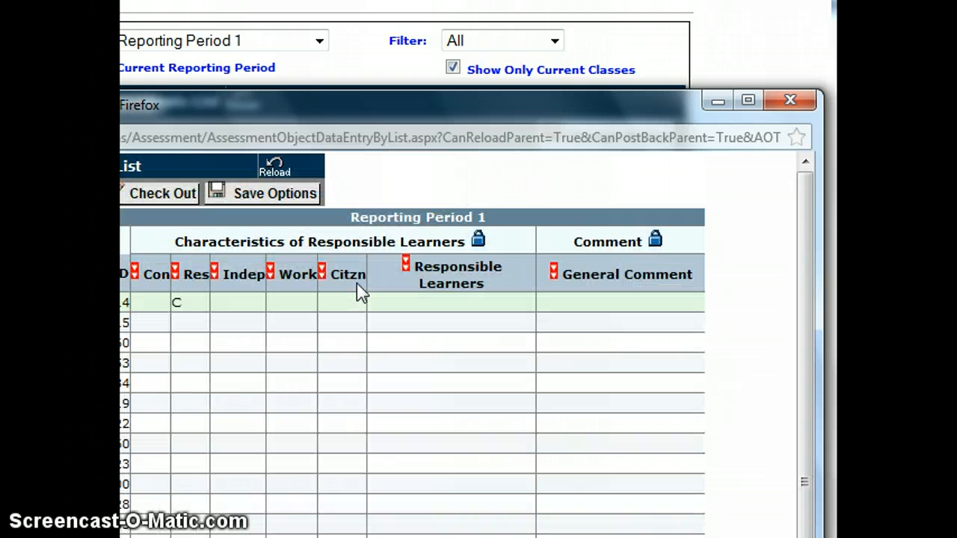